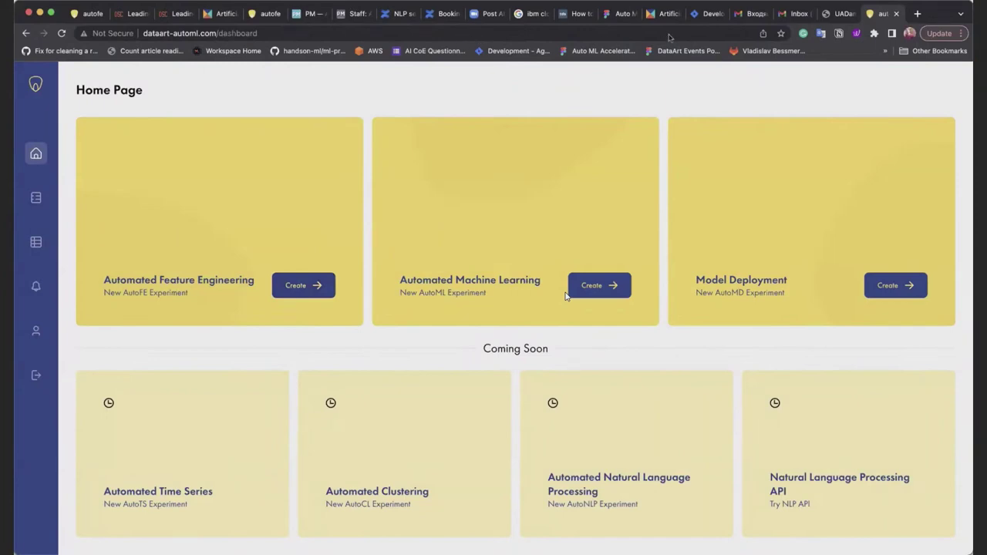
- Look over the experiment modules on the Home Page and the experiment type filter in My Experiments
mouse_move(198, 225)
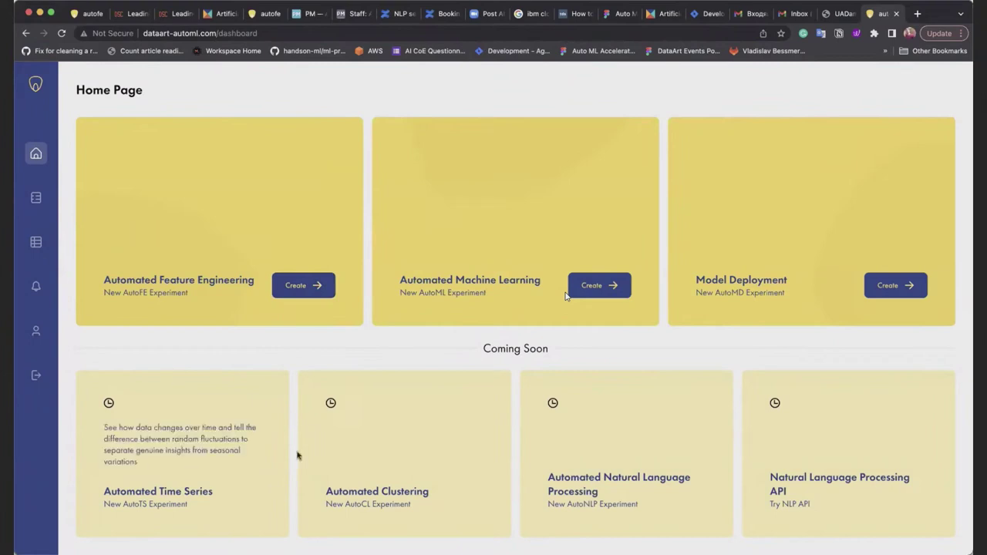
mouse_move(712, 310)
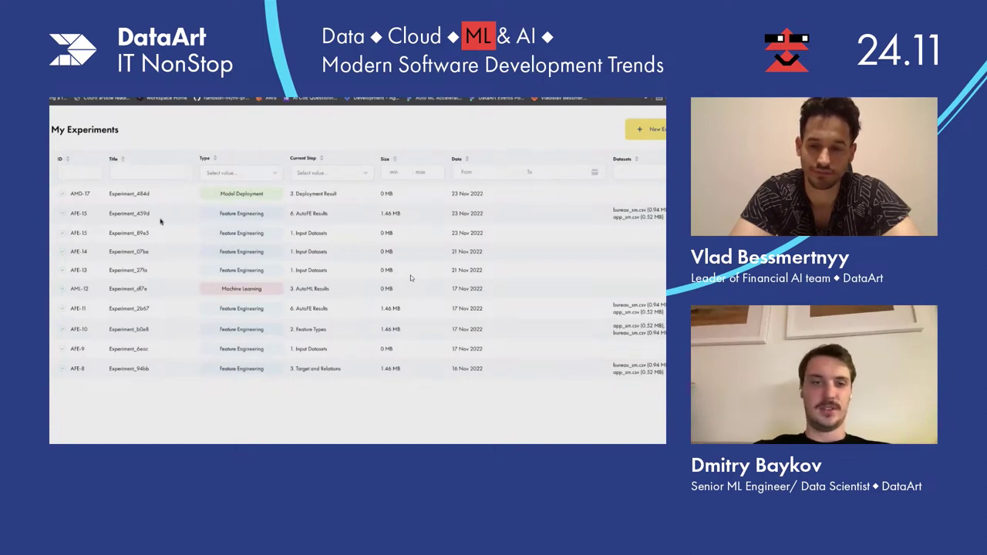
click(261, 178)
click(271, 173)
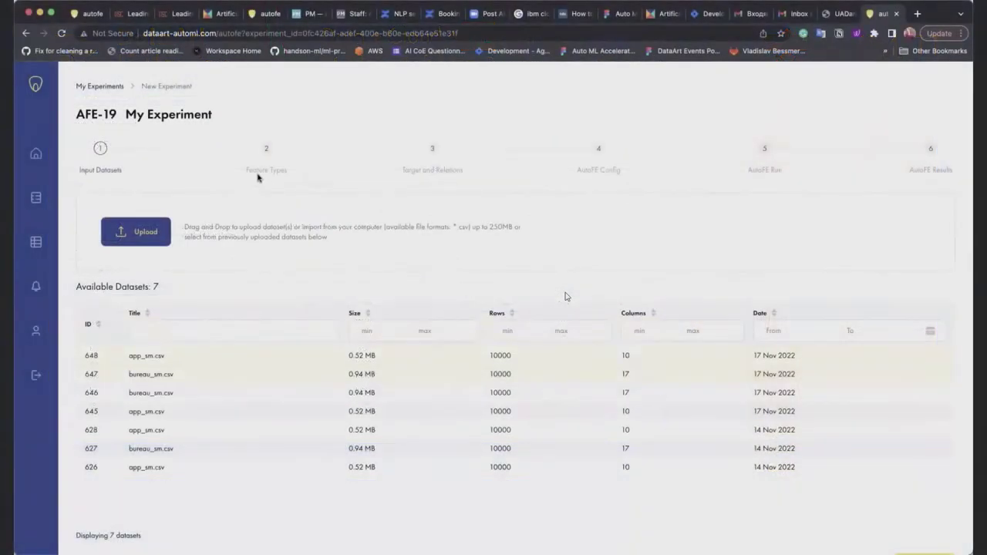
- Continue with app_sm.csv and bureau_sm.csv as input datasets and expand bureau_sm.csv to review its feature types
scroll(929, 535, down, 1)
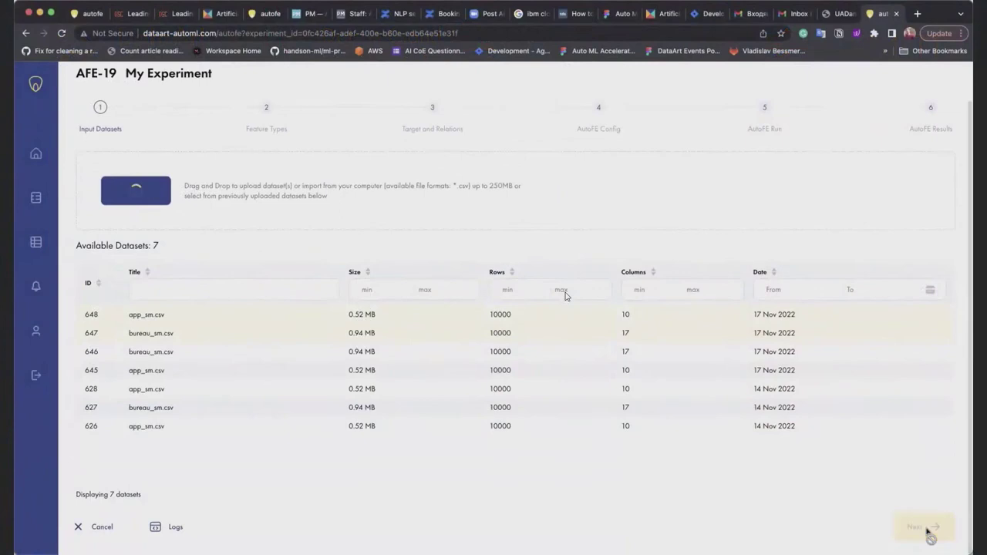
click(276, 291)
click(276, 245)
click(279, 246)
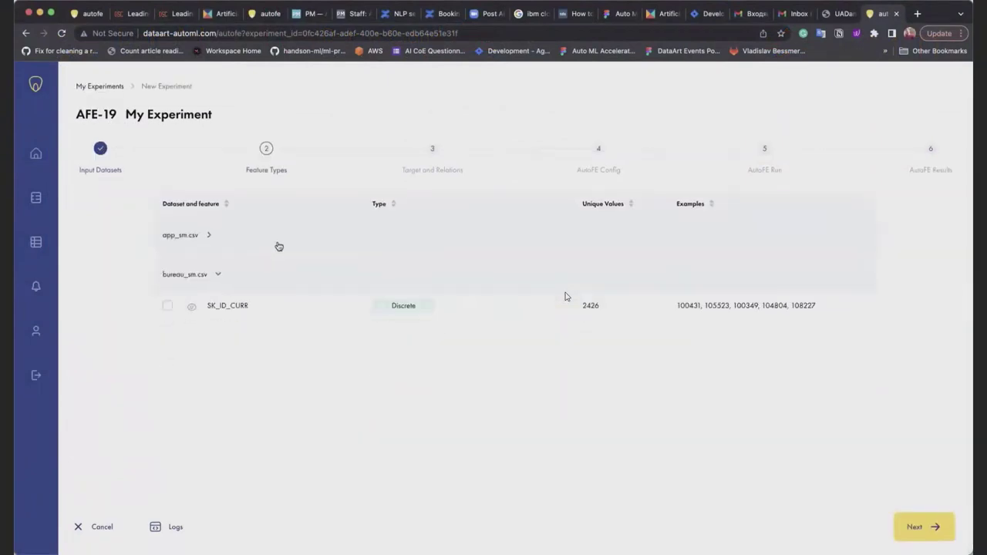
click(257, 276)
click(245, 297)
scroll(243, 399, down, 5)
scroll(445, 318, up, 5)
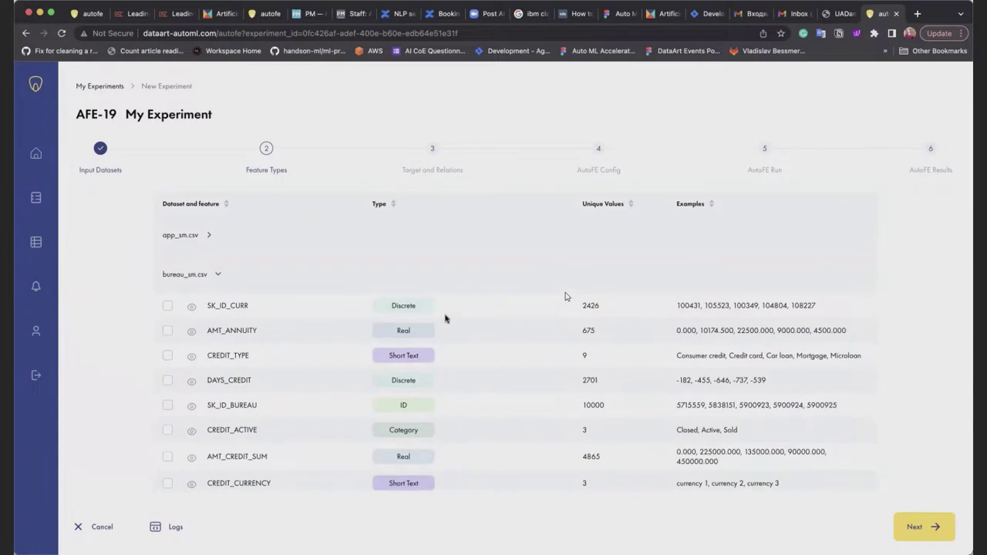
mouse_move(443, 308)
scroll(322, 387, down, 4)
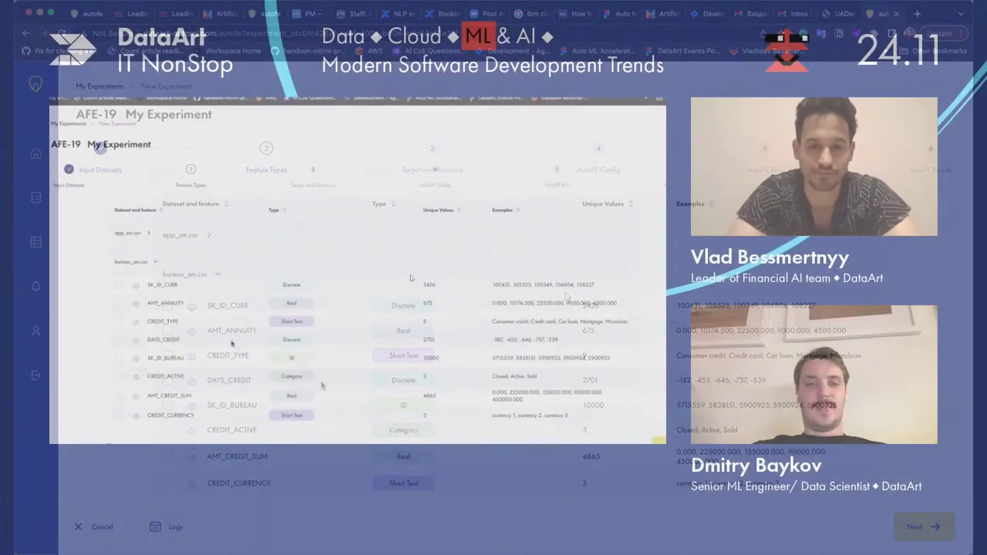
scroll(231, 344, up, 4)
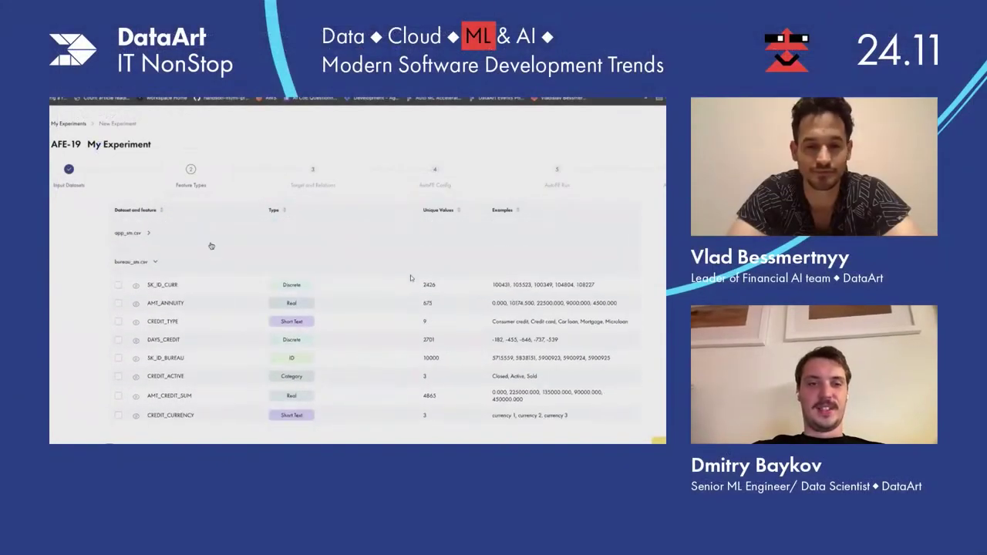
- Expand app_sm.csv and compare its feature types with bureau_sm.csv, checking the shared SK_ID_CURR column
click(211, 233)
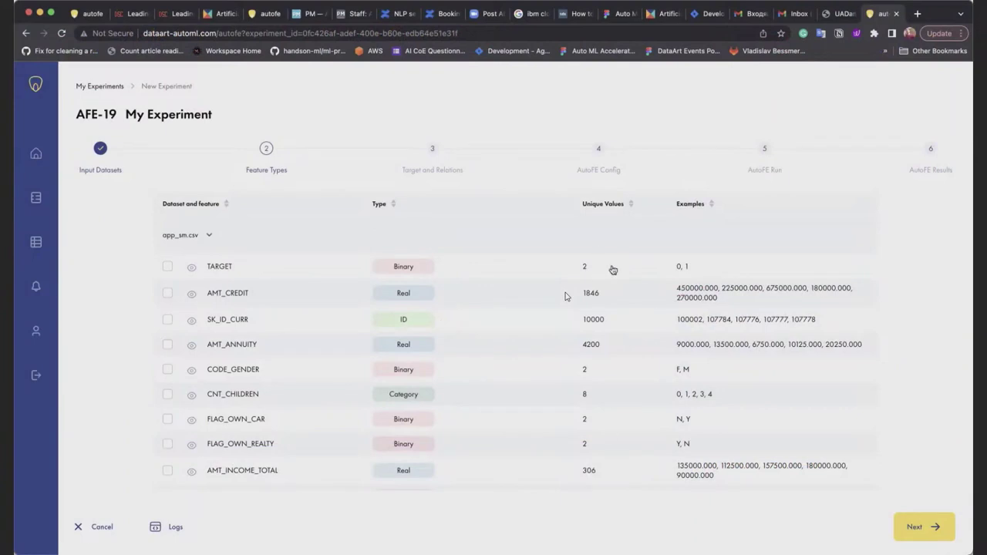
scroll(694, 323, down, 10)
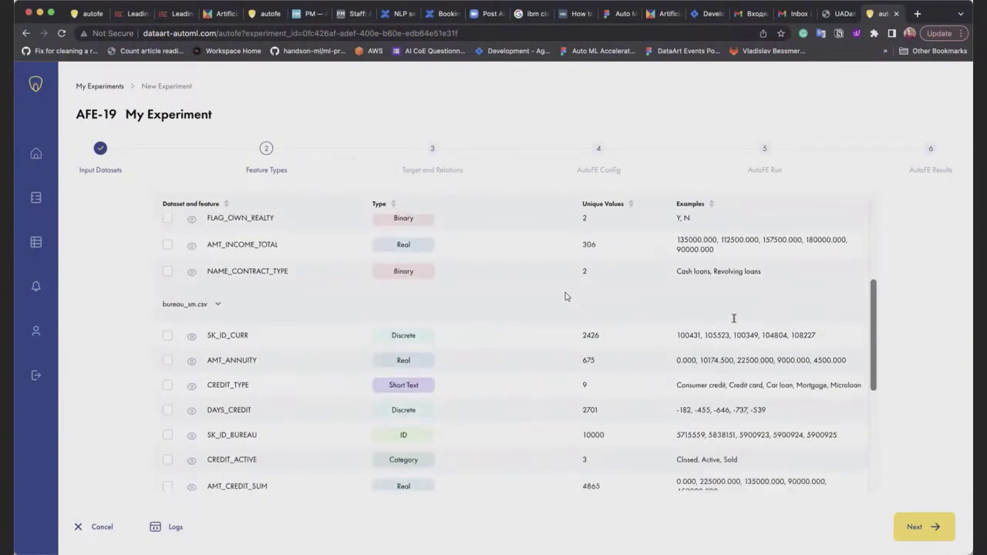
scroll(559, 298, up, 4)
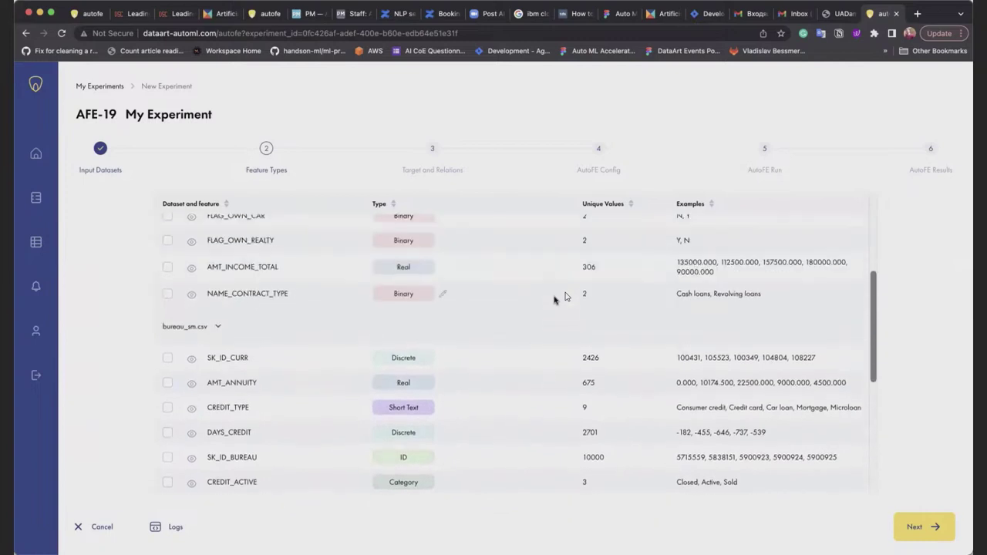
double_click(236, 356)
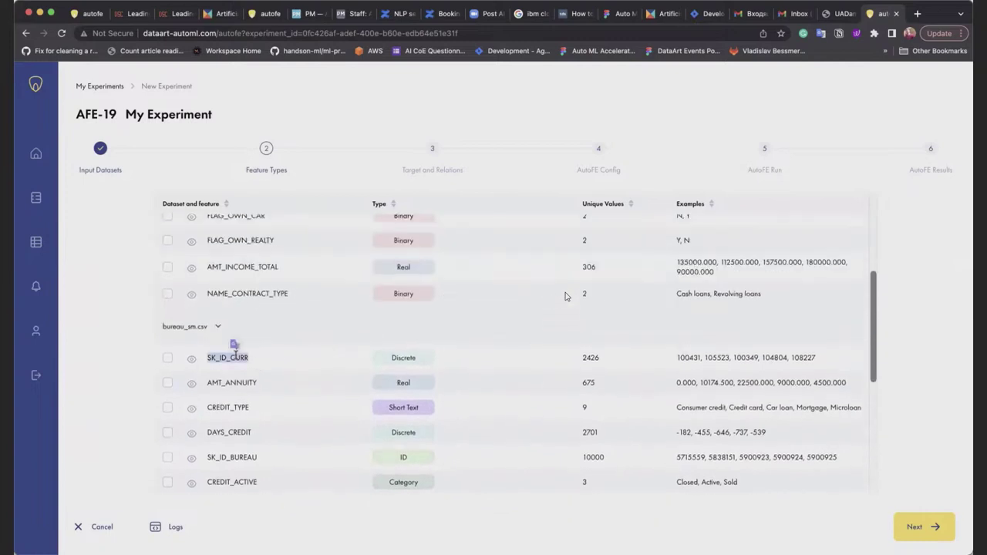
drag(245, 359, 253, 360)
scroll(253, 360, up, 5)
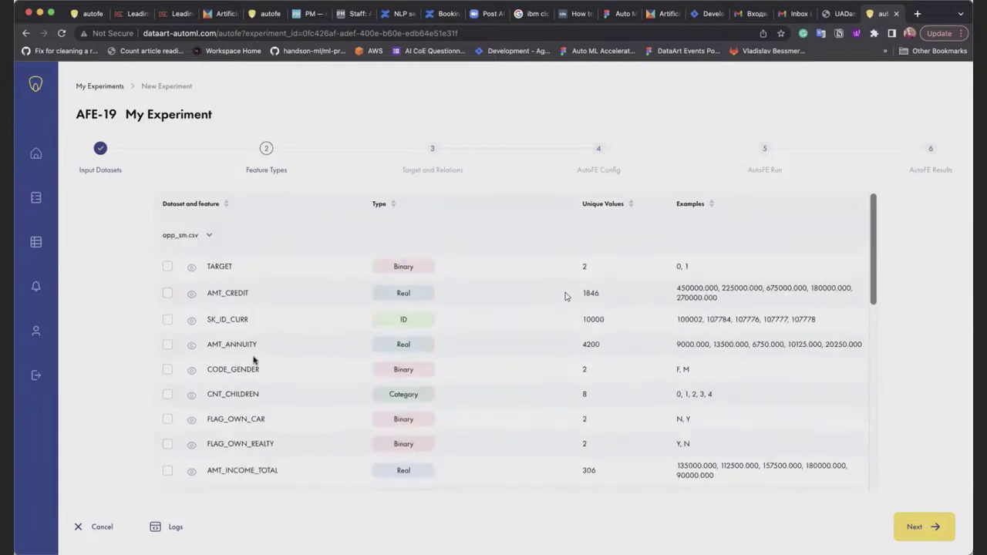
- Accept the feature types and define app_sm.csv as main dataset, TARGET as target column and SK_ID_CURR as index column
click(915, 528)
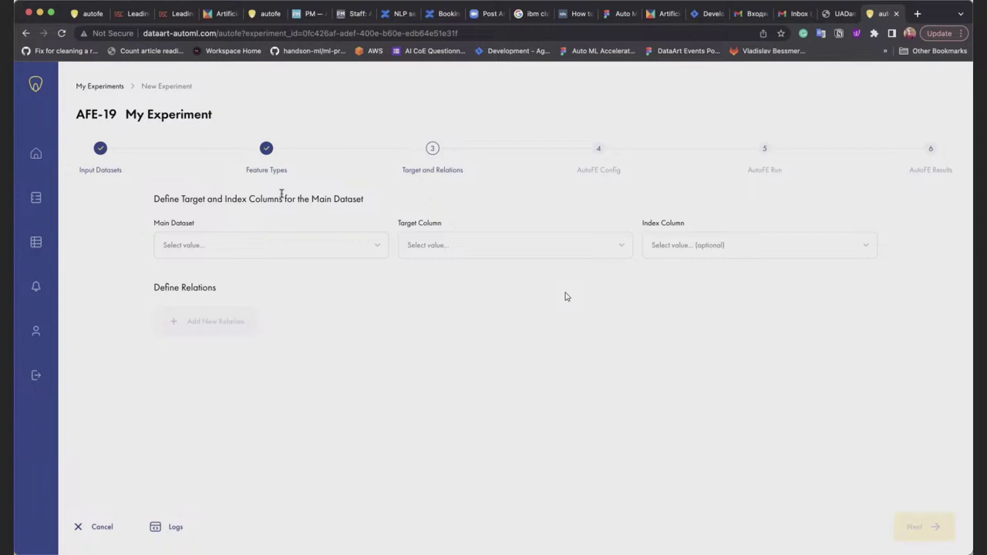
click(301, 245)
click(275, 274)
click(422, 248)
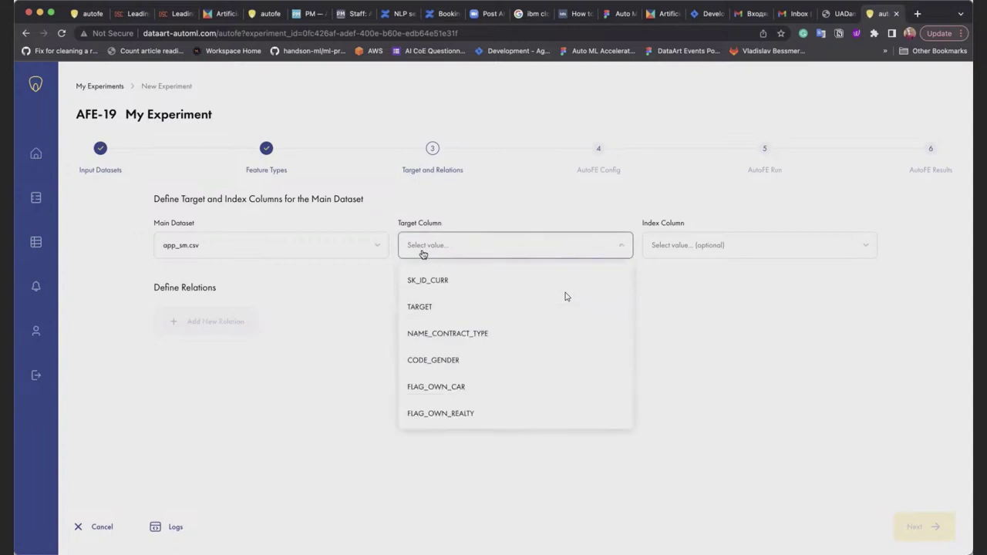
click(426, 305)
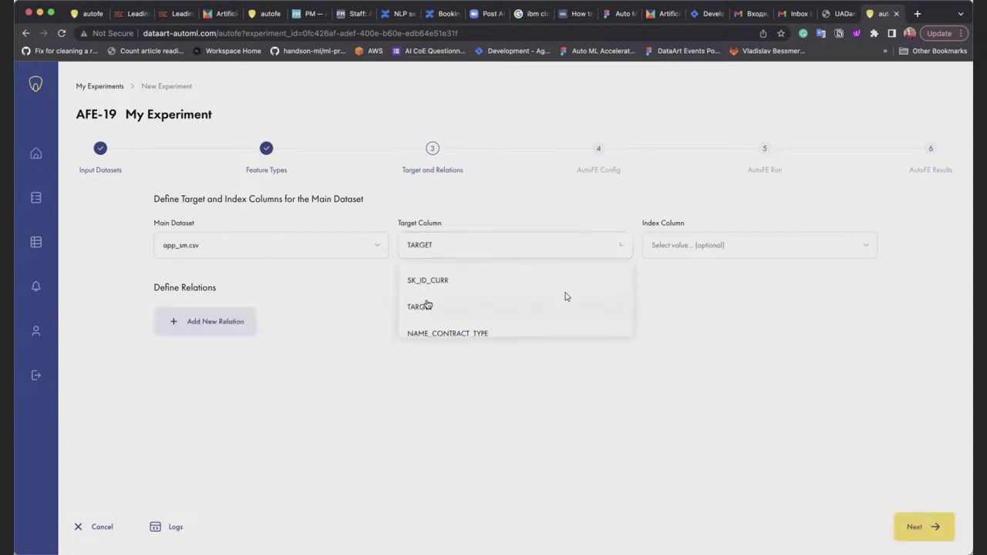
click(669, 244)
click(667, 280)
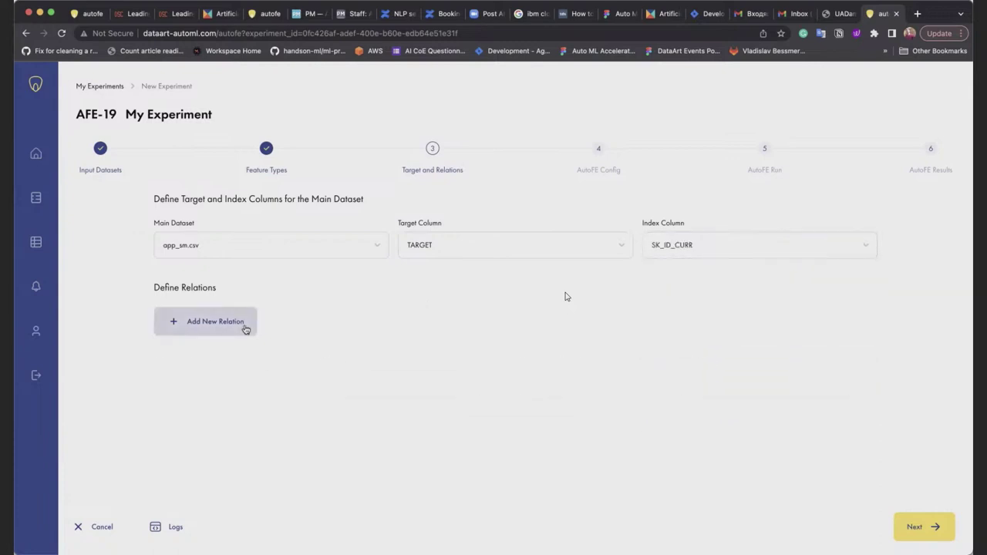
- Add a relation linking SK_ID_CURR in app_sm.csv to SK_ID_CURR in bureau_sm.csv
click(245, 329)
click(618, 395)
click(427, 461)
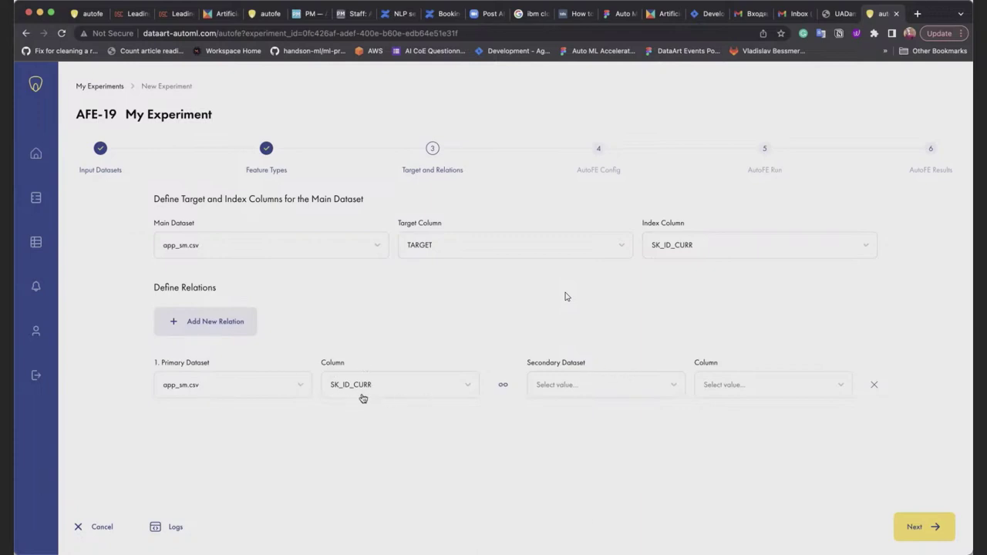
click(635, 396)
click(606, 419)
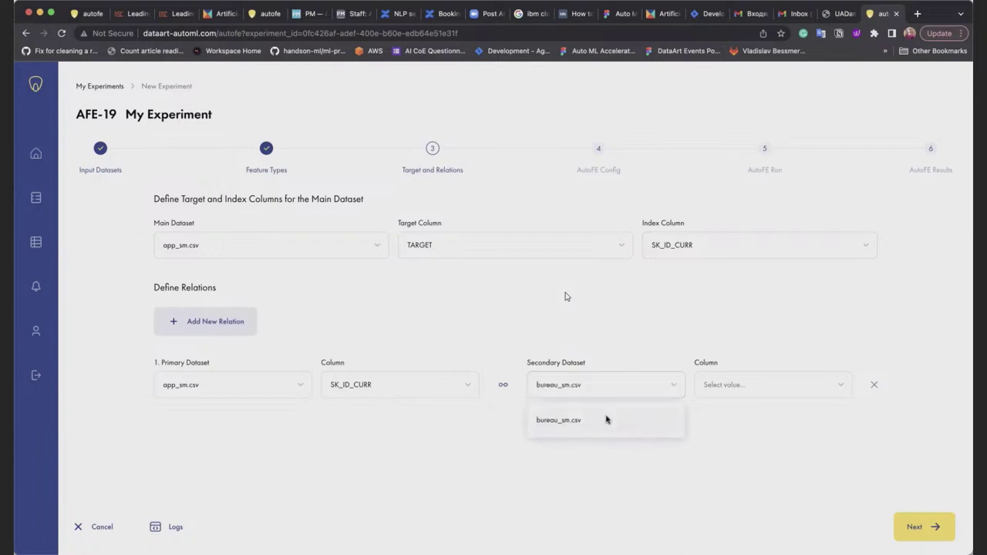
click(733, 386)
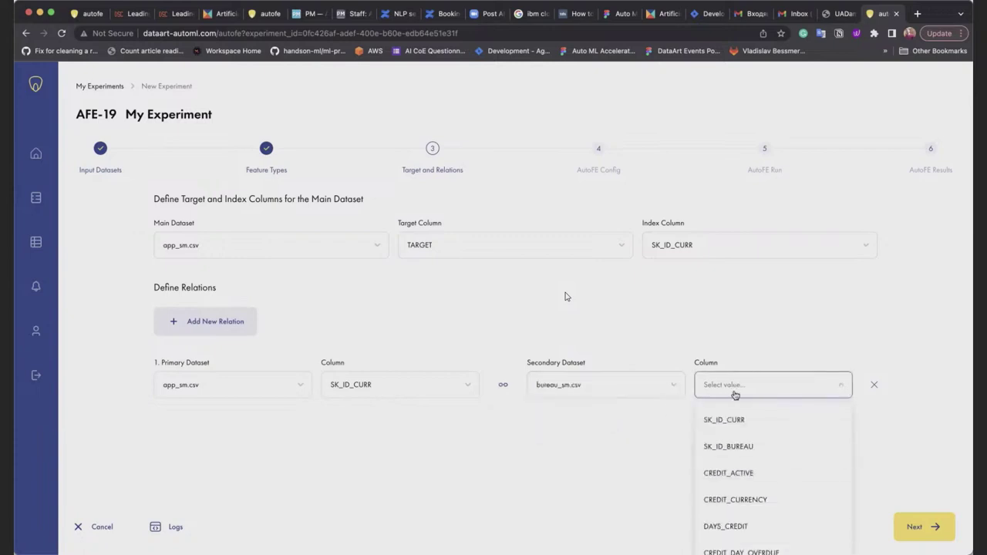
click(731, 419)
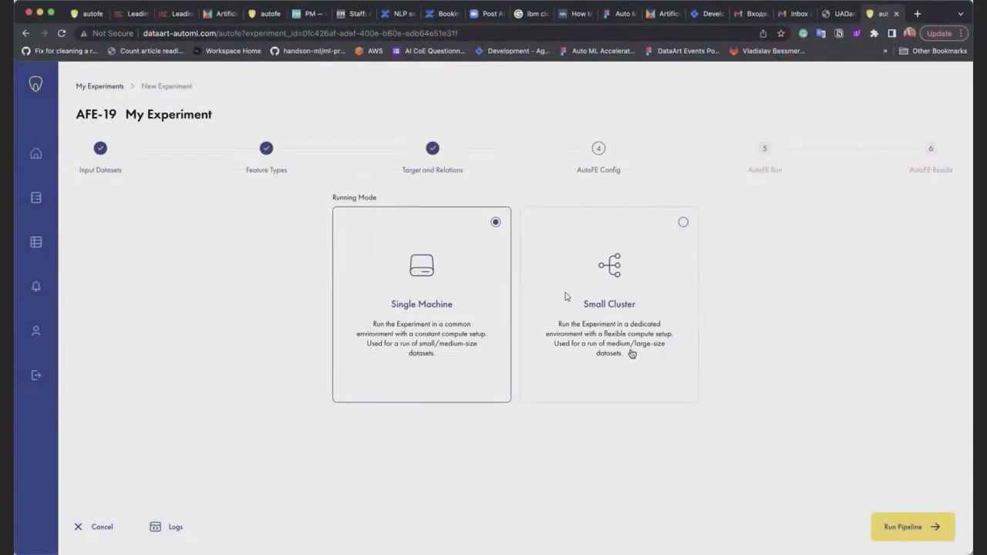
- Set the running mode to Single Machine and run the feature engineering pipeline
click(554, 270)
click(455, 274)
click(879, 525)
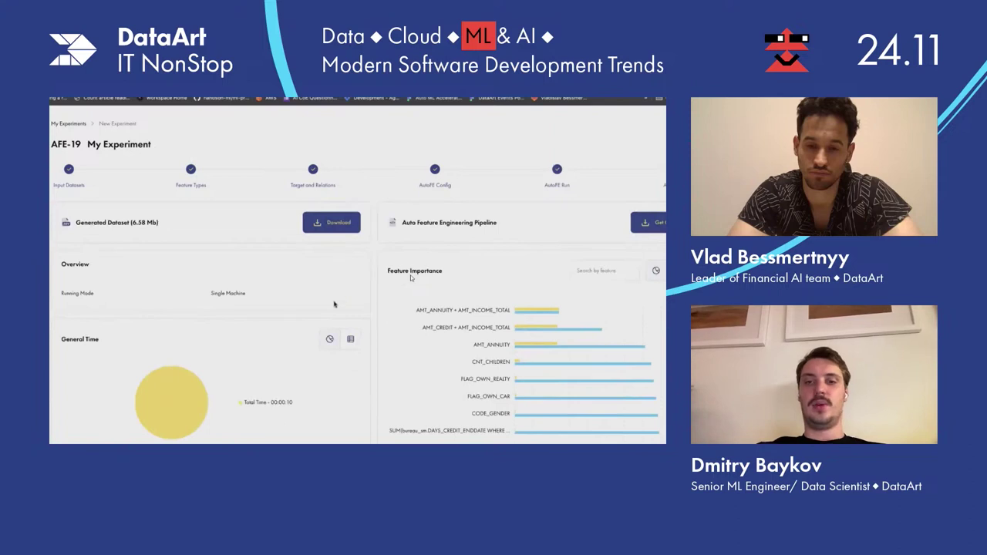
- Examine the AutoFE results, covering general time, feature types, data info, feature importance and data cleaning
scroll(335, 312, down, 1)
scroll(335, 312, down, 4)
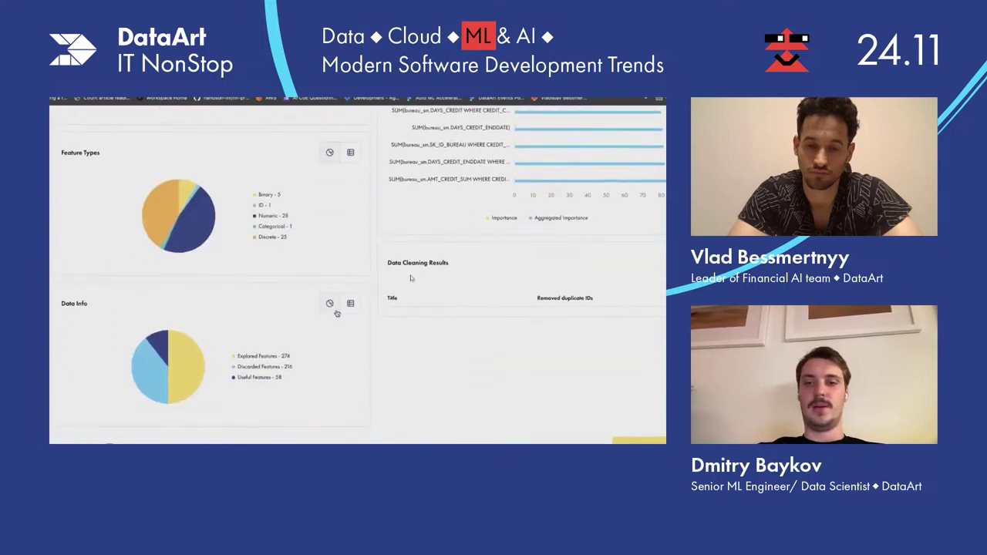
scroll(335, 313, up, 5)
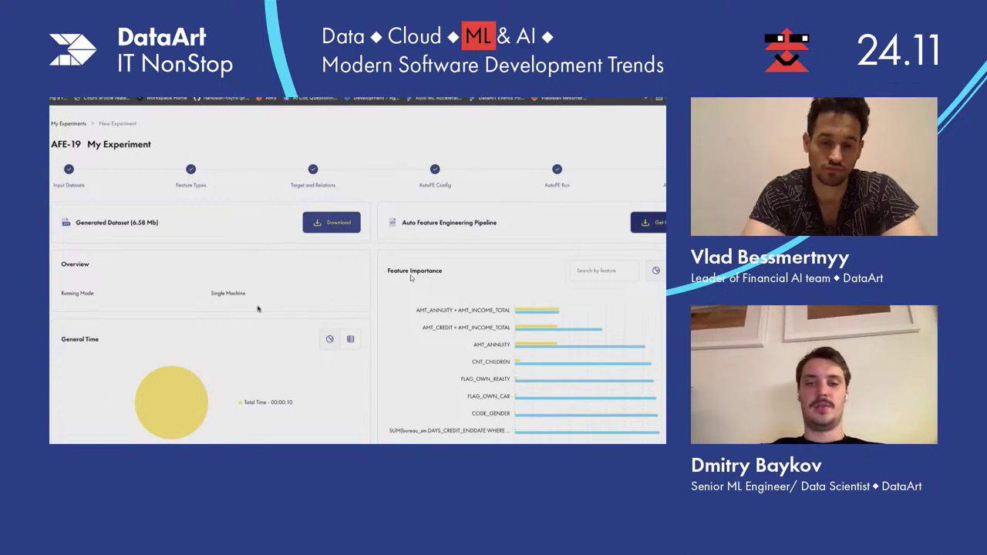
scroll(257, 309, down, 2)
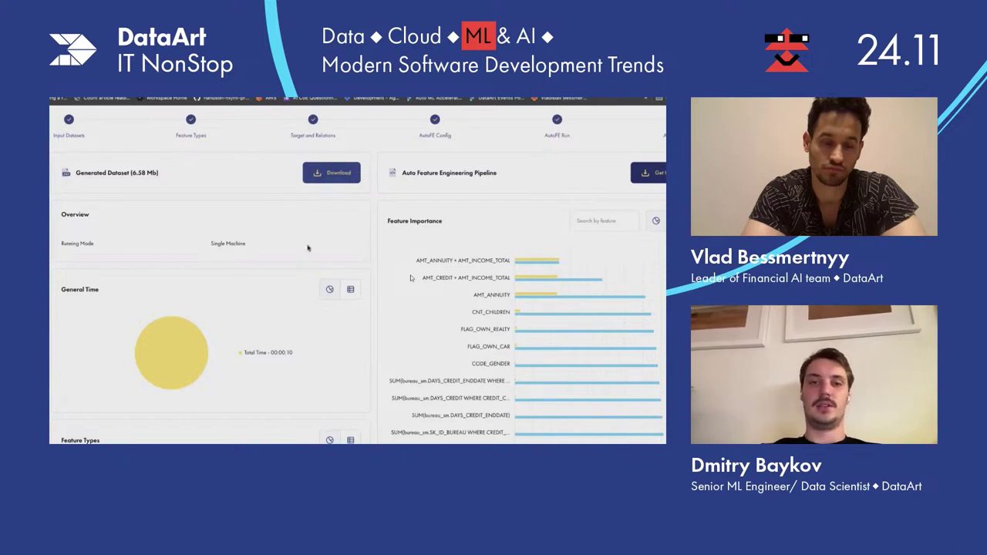
scroll(307, 248, down, 1)
scroll(278, 319, down, 1)
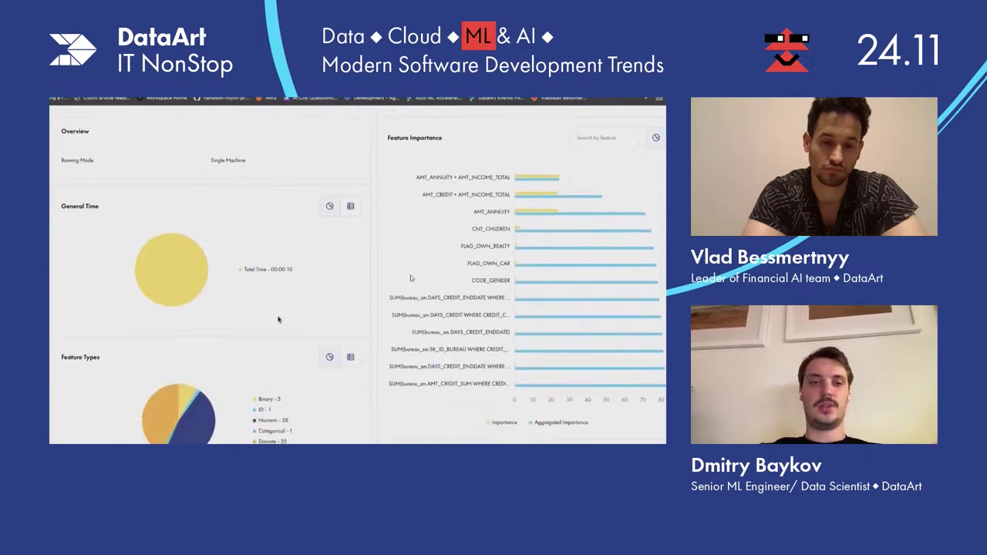
scroll(249, 359, down, 1)
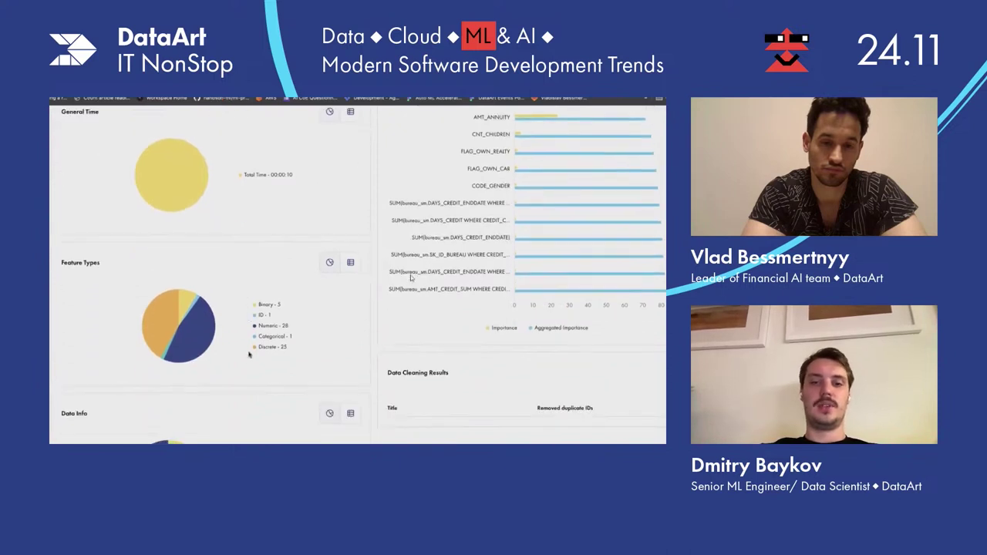
scroll(249, 355, down, 2)
scroll(285, 351, up, 4)
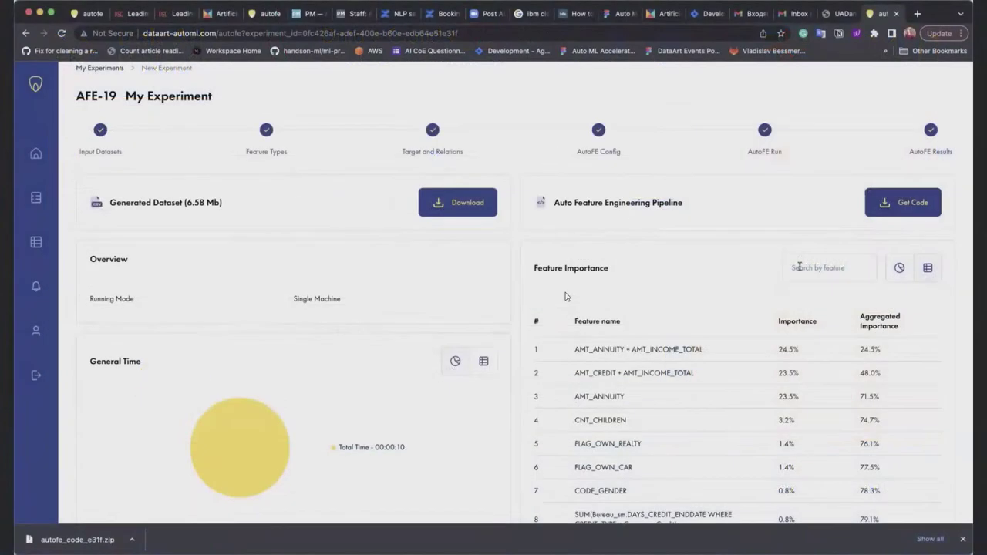
- Show Feature Importance as a chart and review the rest of the AutoFE results page
scroll(565, 296, down, 2)
click(899, 188)
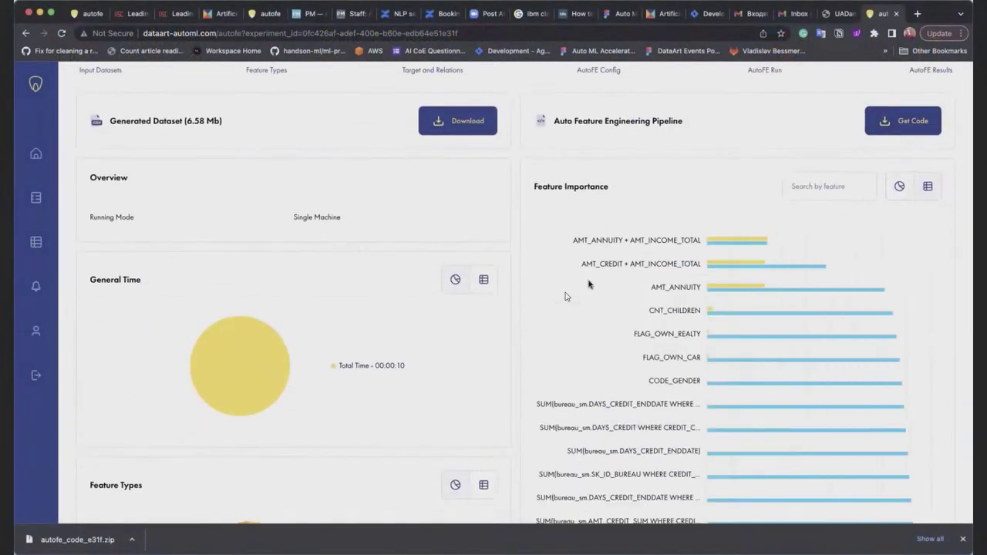
scroll(395, 328, up, 3)
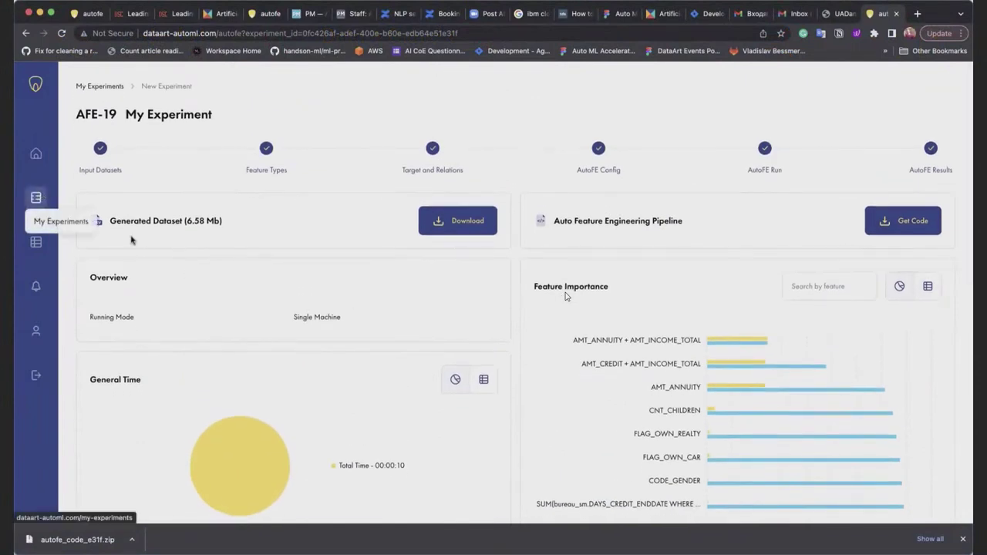
scroll(463, 324, down, 6)
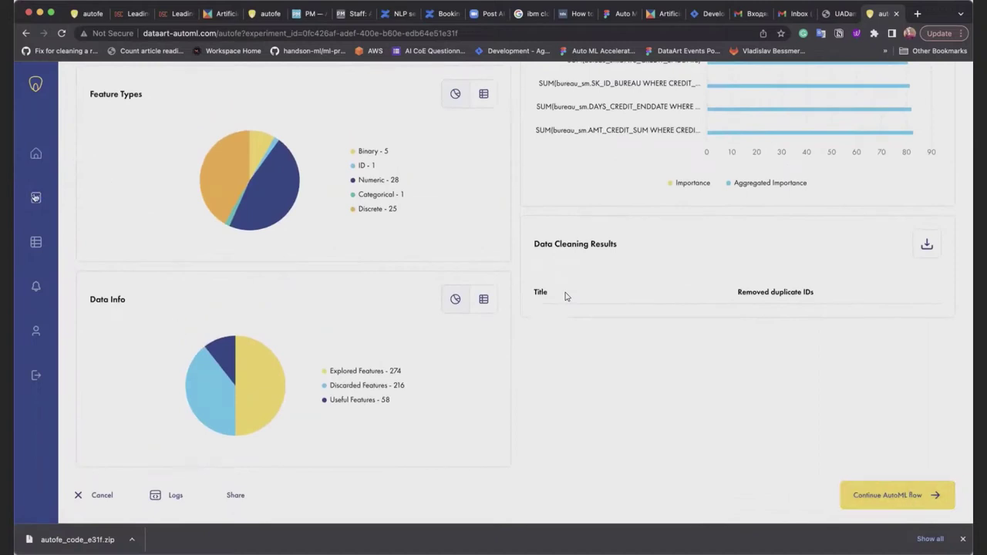
- Open the AML-12 machine learning experiment from My Experiments, review its model results and open the batch prediction file chooser
click(36, 197)
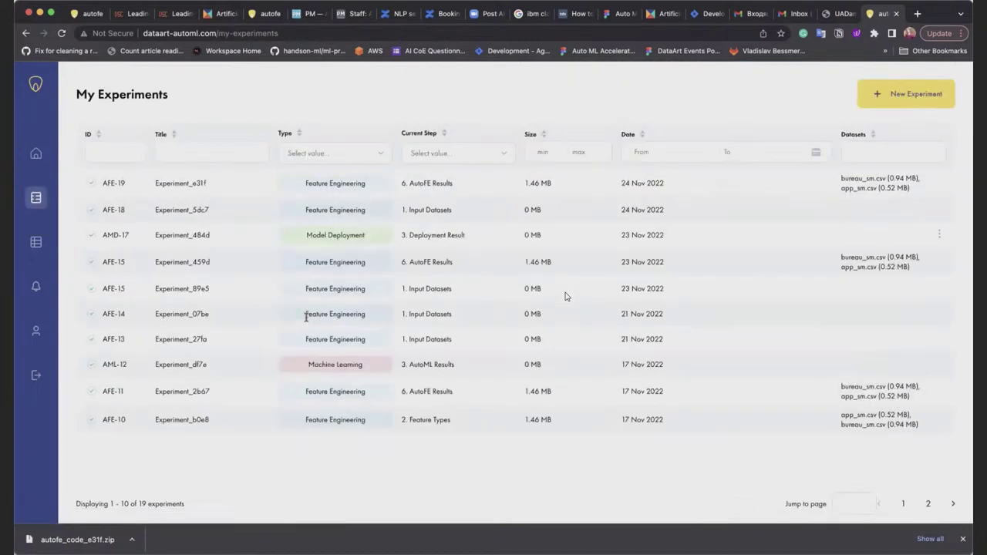
click(196, 366)
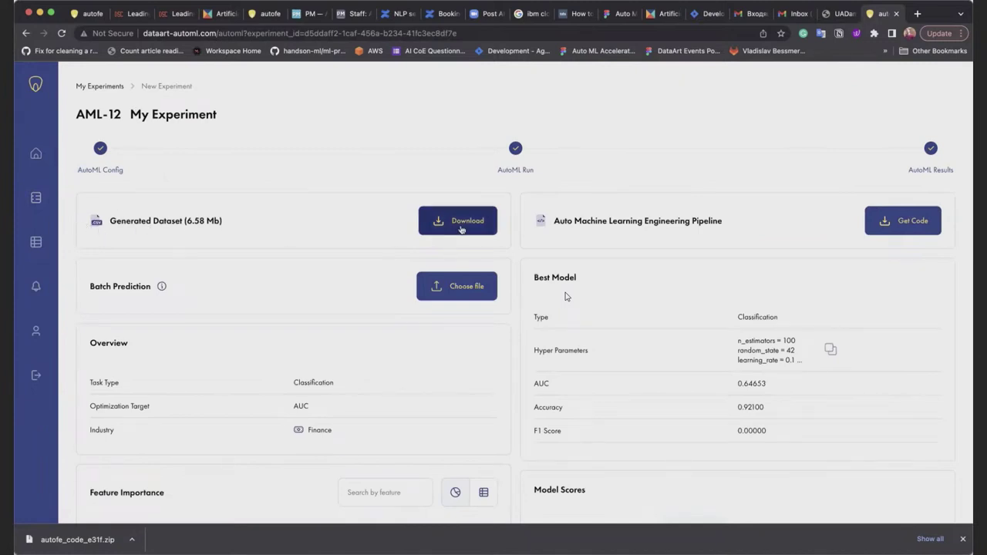
scroll(655, 214, down, 3)
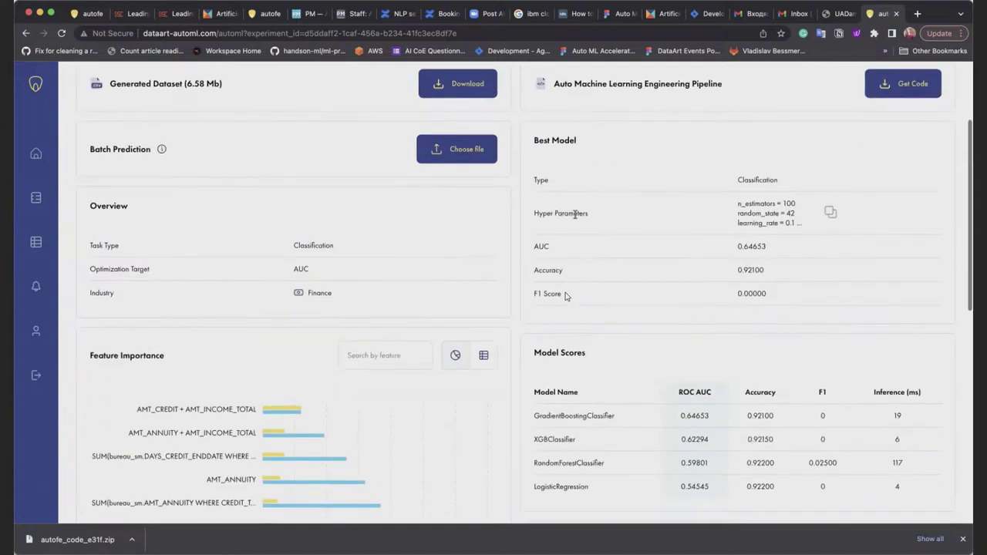
click(455, 149)
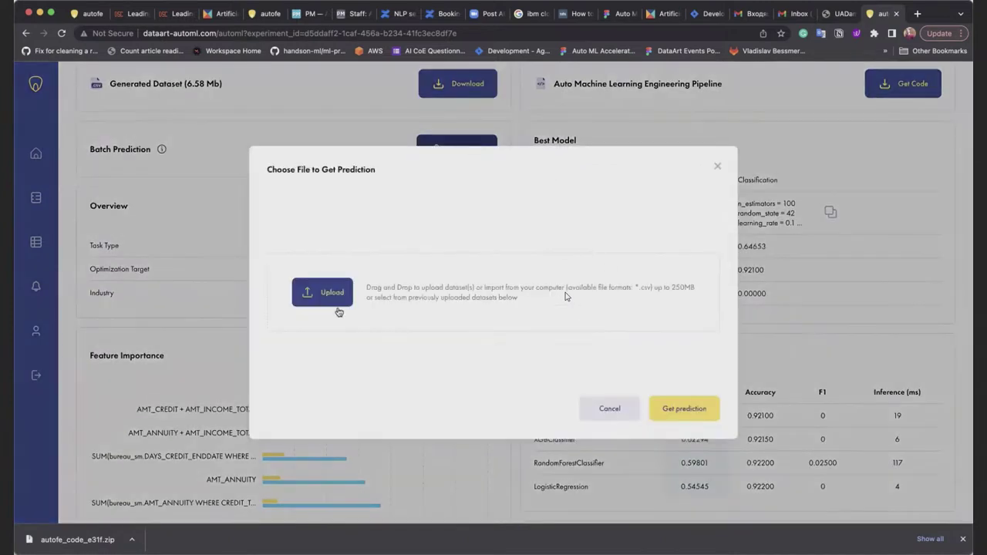
- Close the batch prediction file chooser and review the model scores, feature types, general time and reports in the AutoML results
click(719, 167)
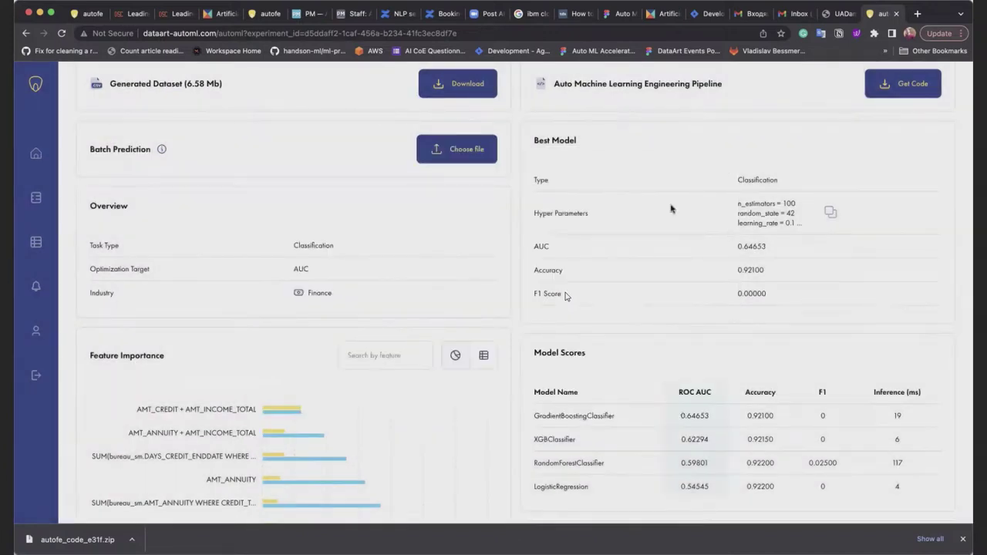
scroll(565, 295, down, 5)
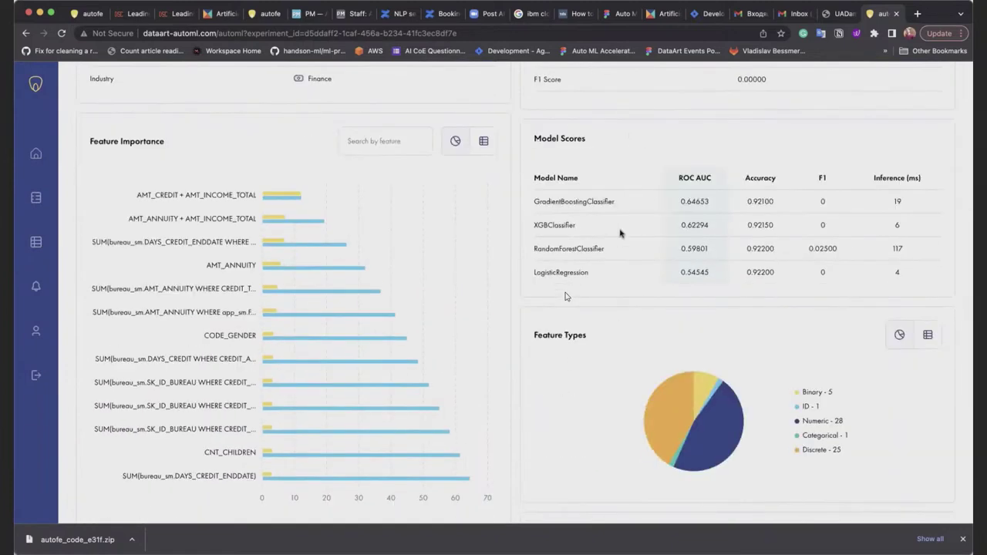
scroll(565, 296, down, 5)
scroll(600, 228, down, 2)
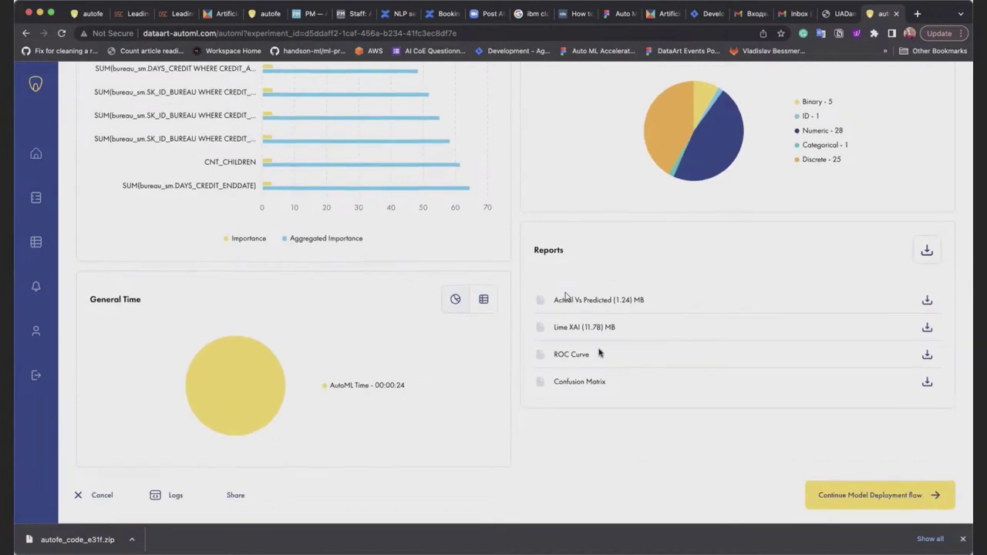
- Continue to the model deployment flow and deploy the model as service "demo" with JSON input and JSON output
click(833, 494)
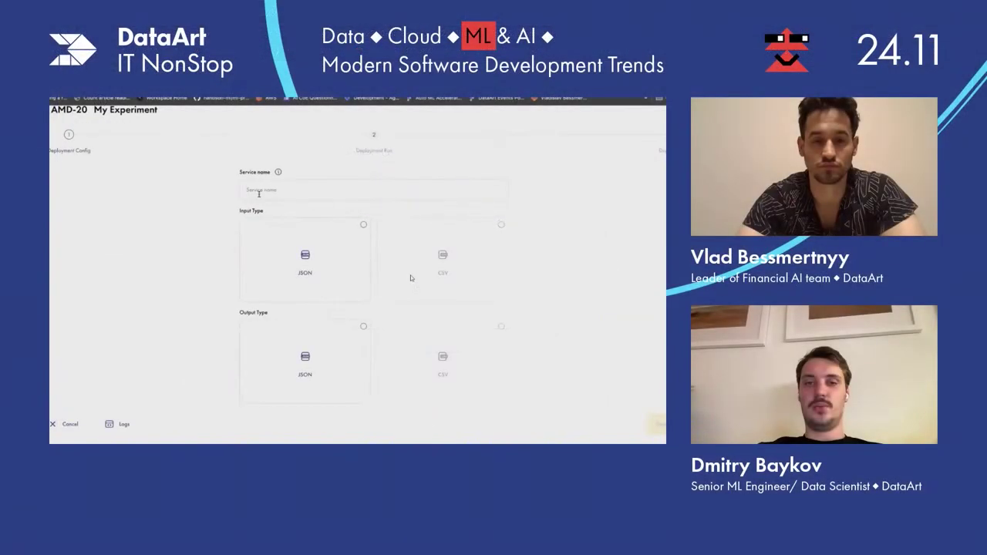
click(359, 177)
text(demo)
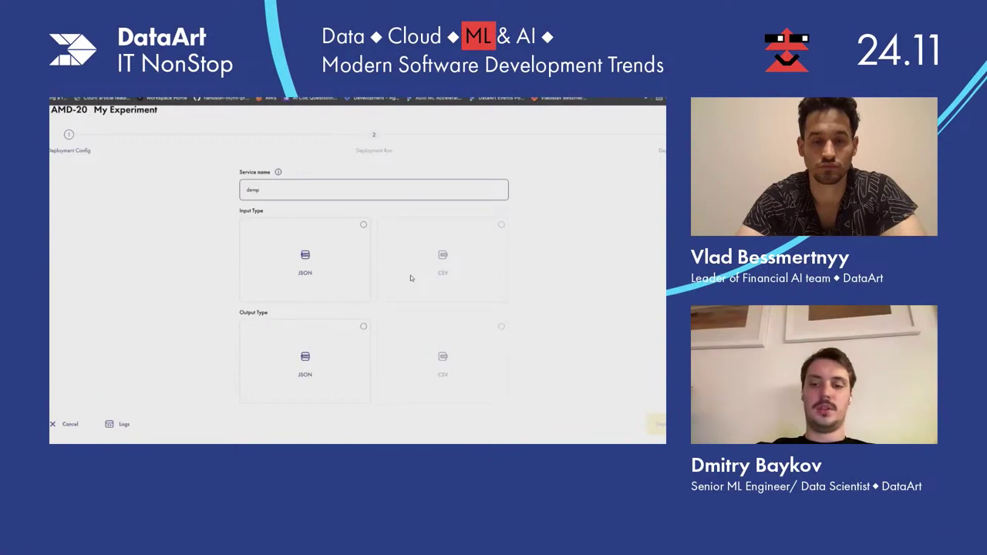
click(309, 297)
click(309, 324)
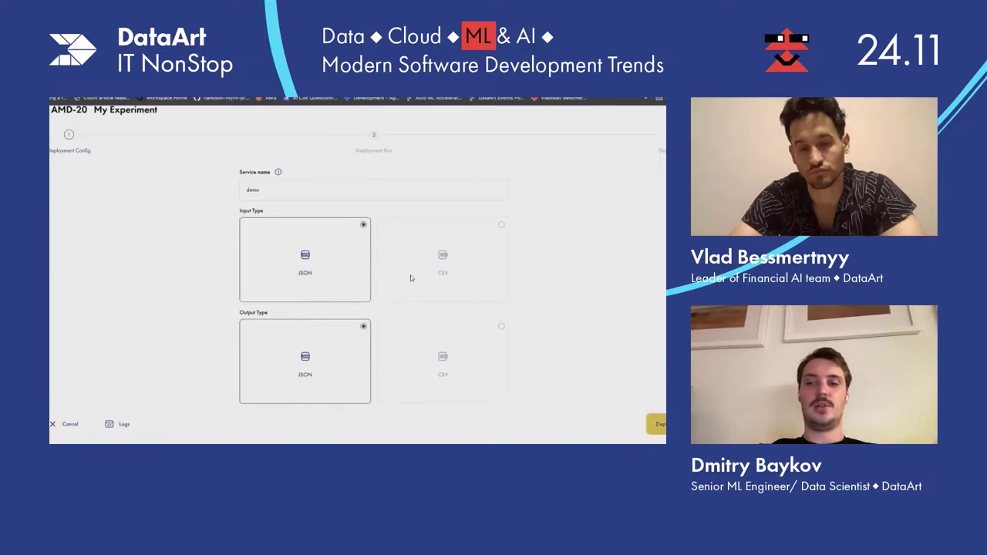
click(655, 424)
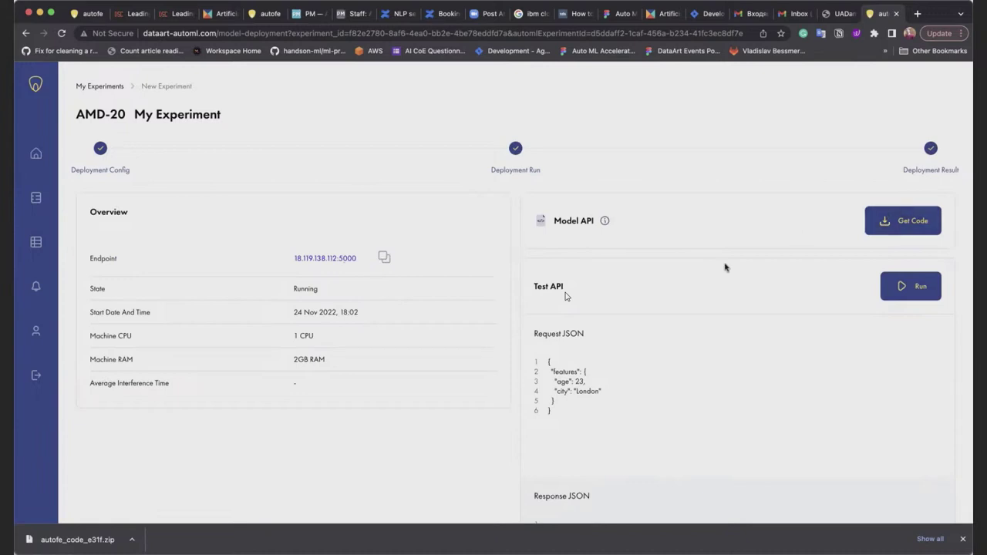
- Run the Test API with the sample request JSON and review the response and deployment overview
scroll(713, 276, down, 2)
scroll(748, 213, up, 1)
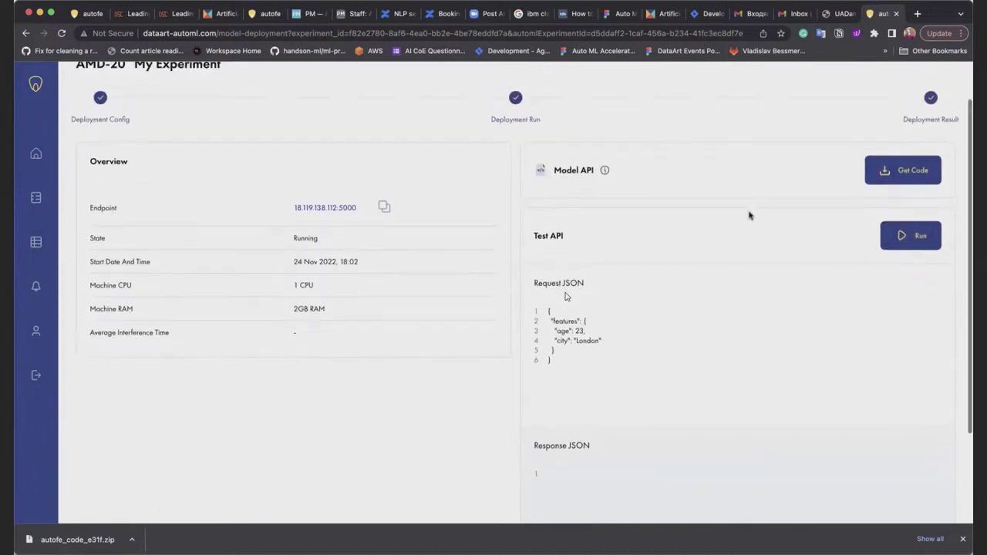
click(934, 250)
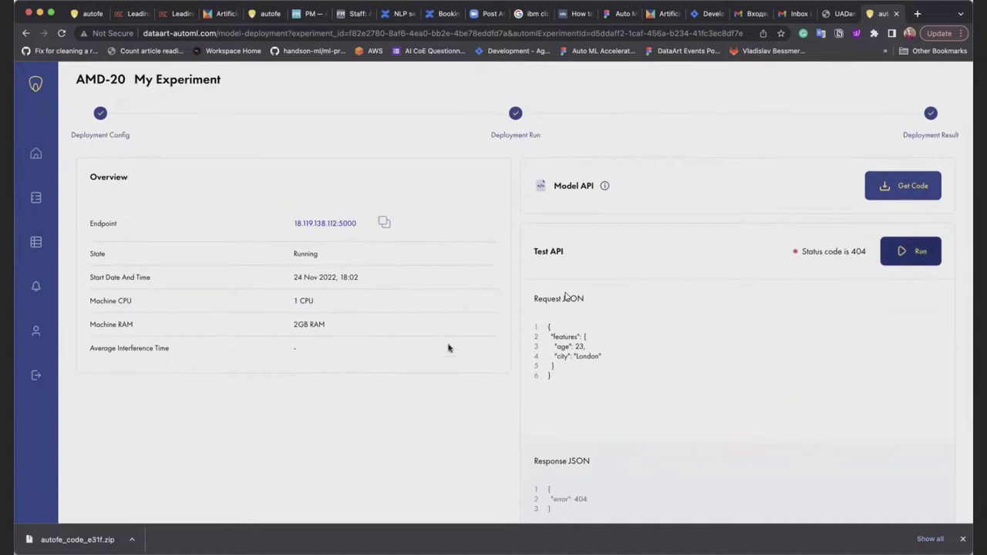
scroll(453, 374, down, 3)
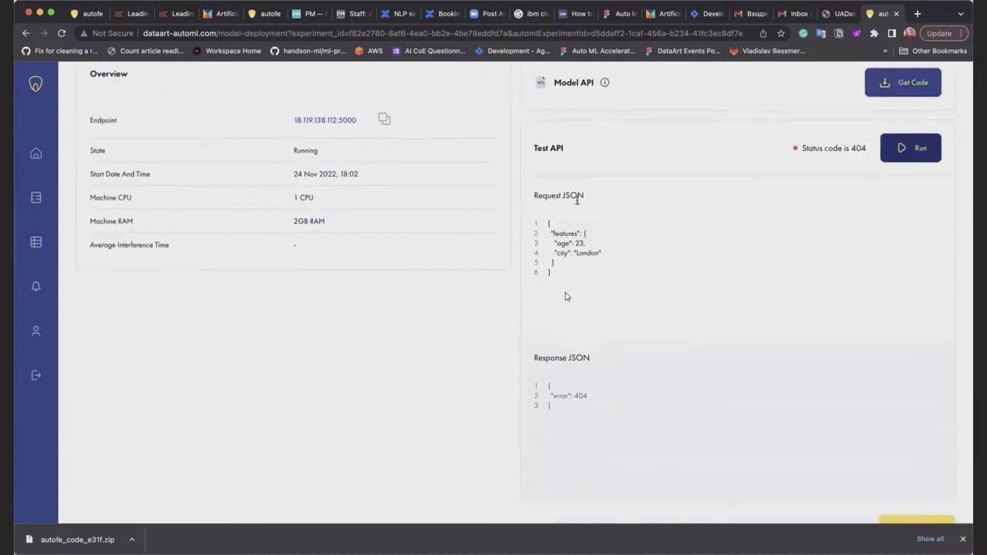
scroll(565, 297, up, 2)
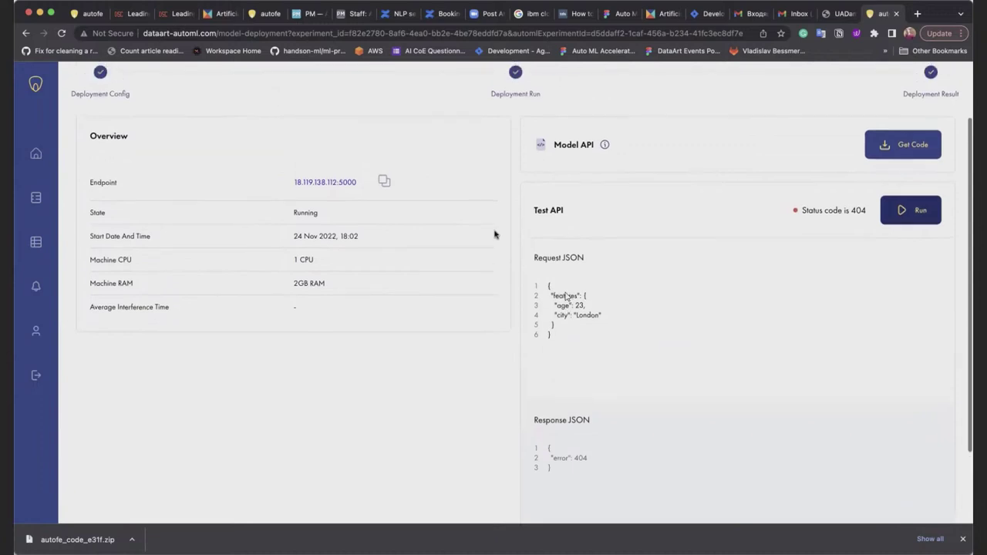
scroll(565, 297, down, 3)
scroll(495, 235, up, 3)
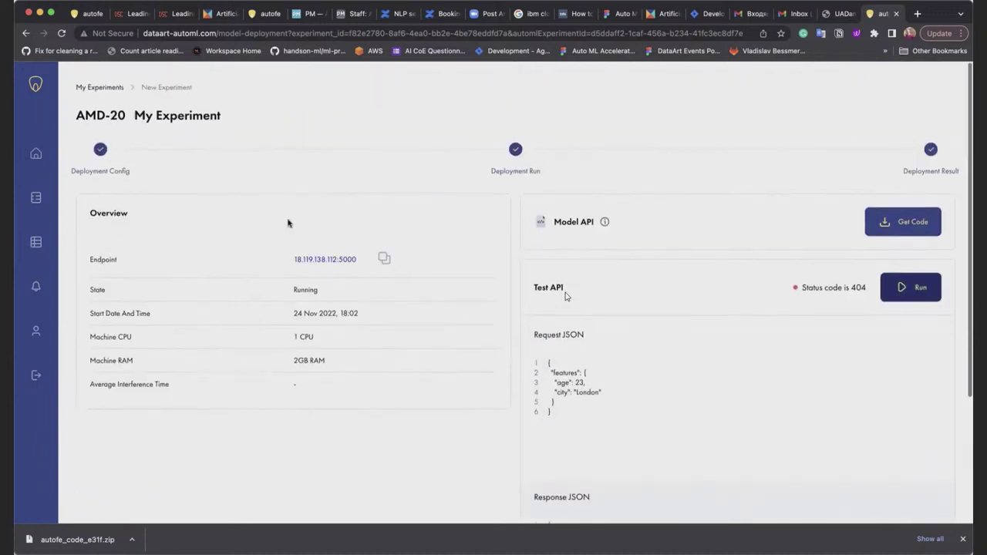
- Return to the My Experiments list and switch to the Key Business Advantages slide of the presentation
click(29, 196)
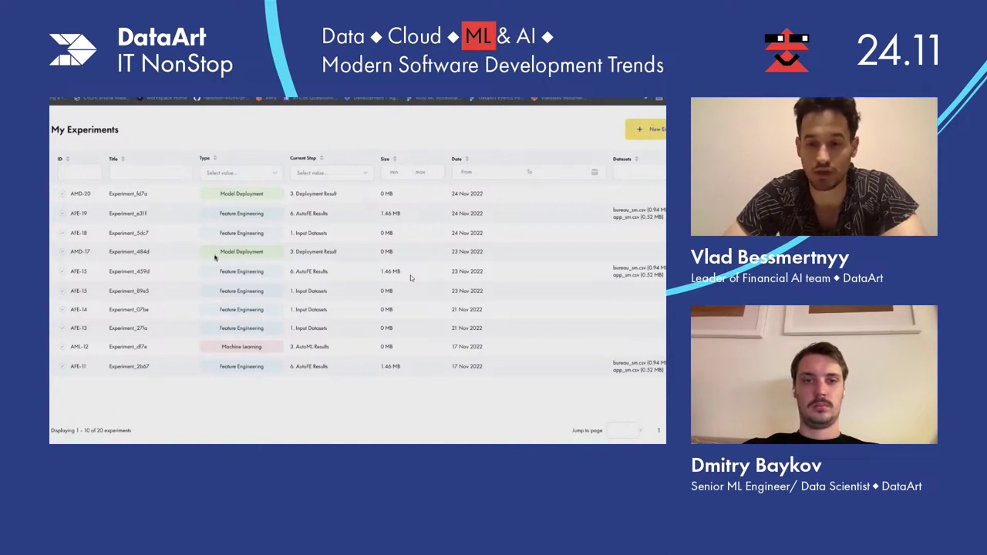
key(alt+Tab)
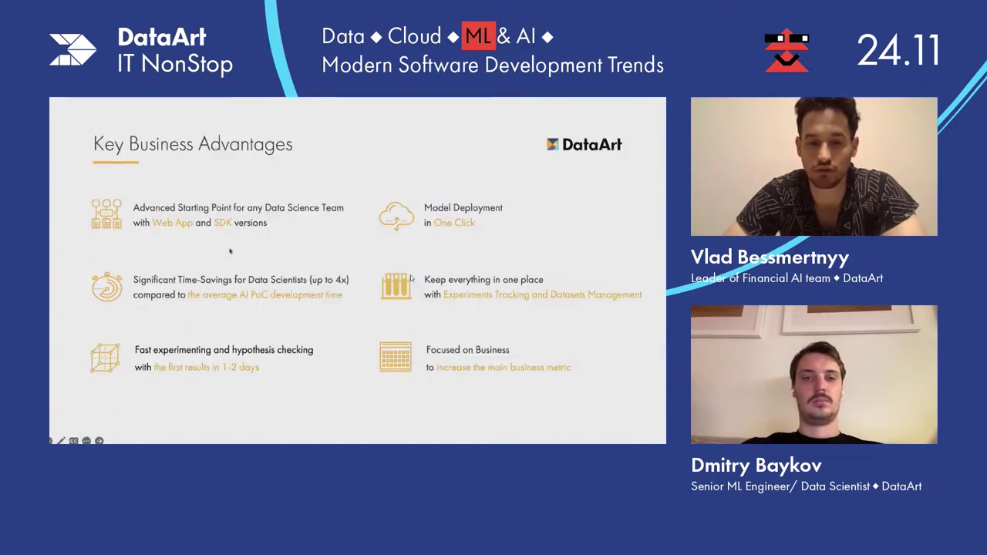